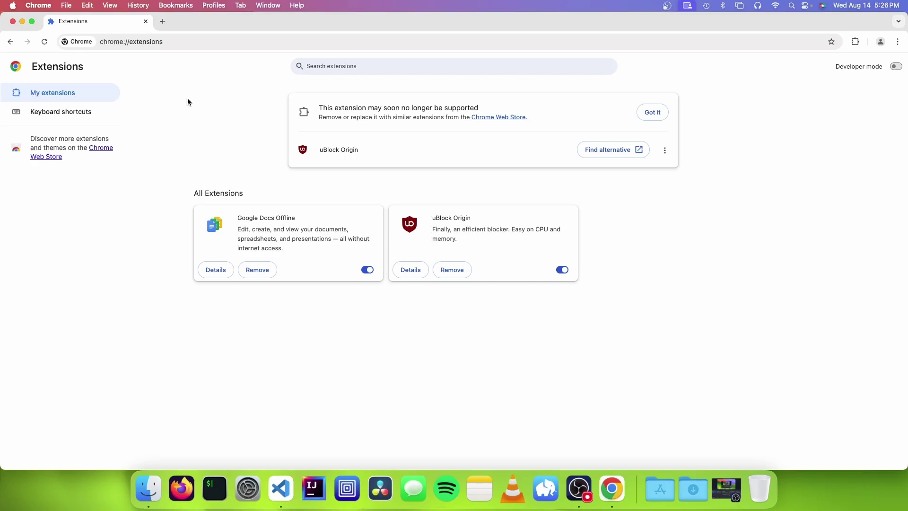
- Open the Google Chrome menu in the menu bar to reach Quit Google Chrome
click(38, 5)
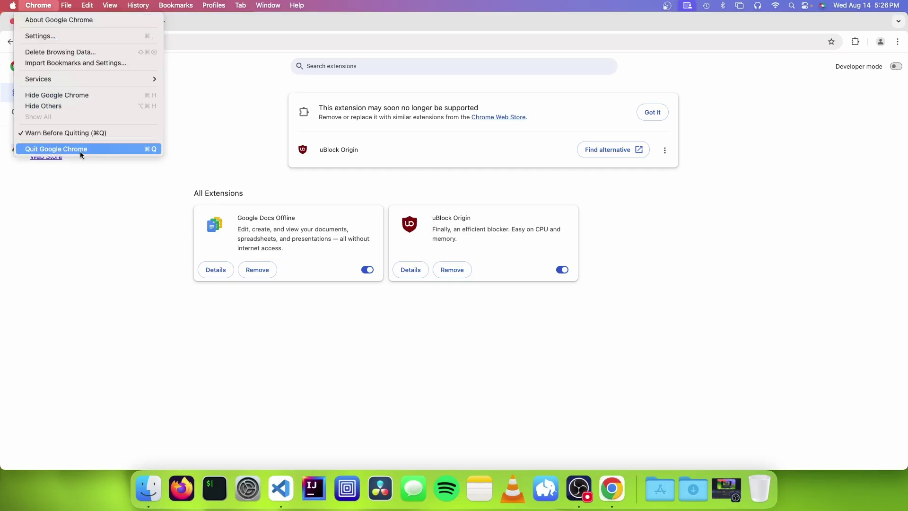
- Quit Chrome, then in a new VS Code window create google-policies.mobileconfig in Downloads
click(81, 150)
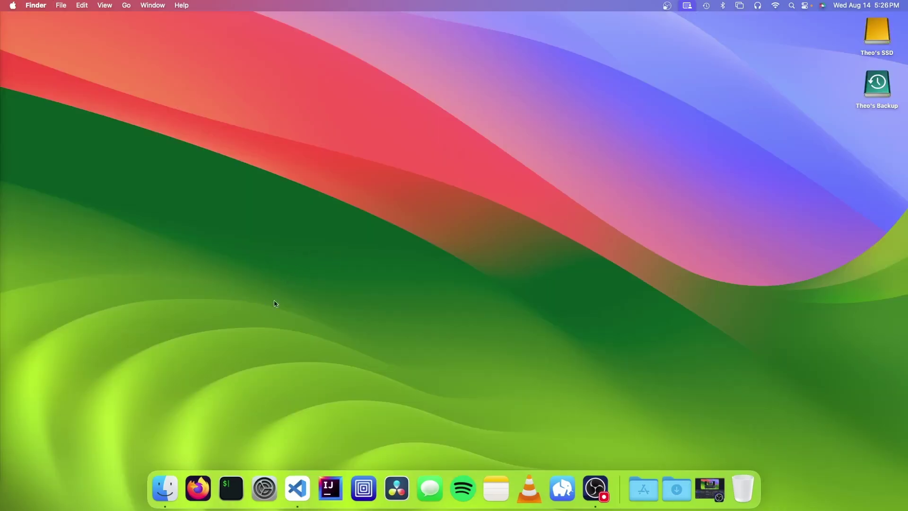
right_click(295, 485)
click(329, 403)
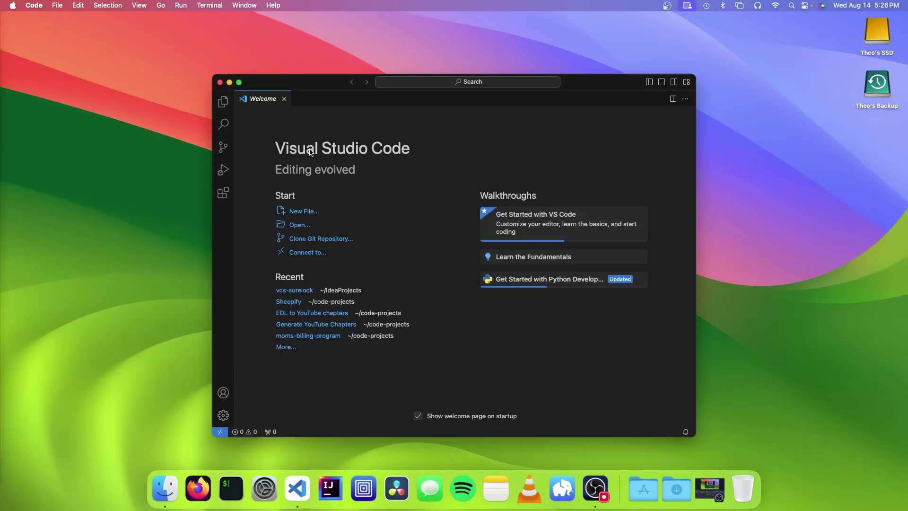
click(305, 212)
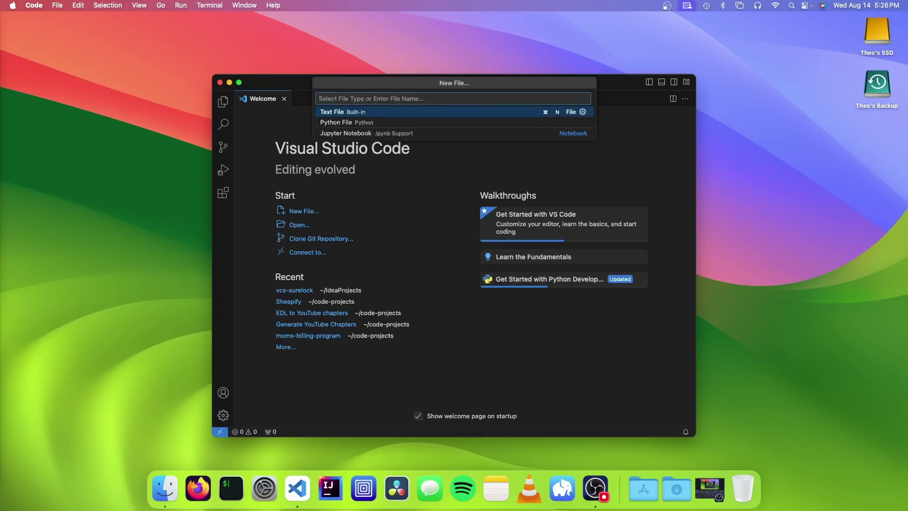
text(google-po)
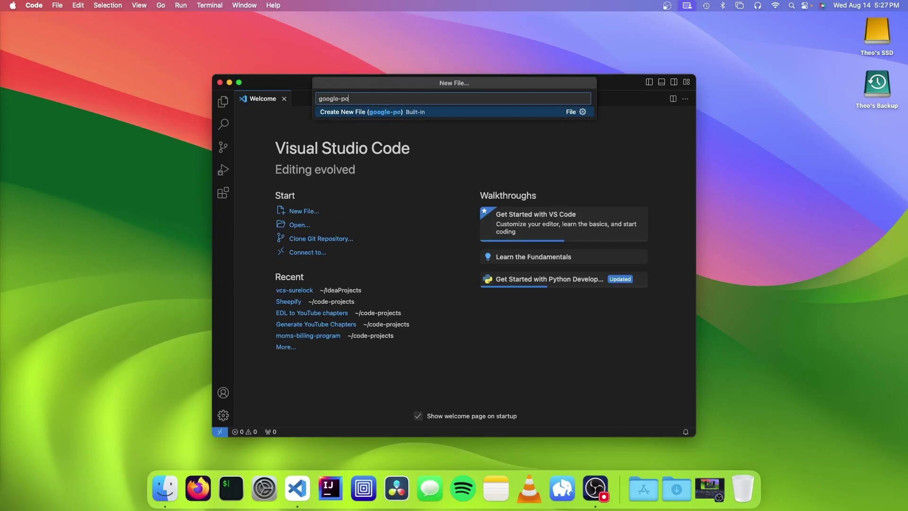
text(licies.mobileconfig)
key(Return)
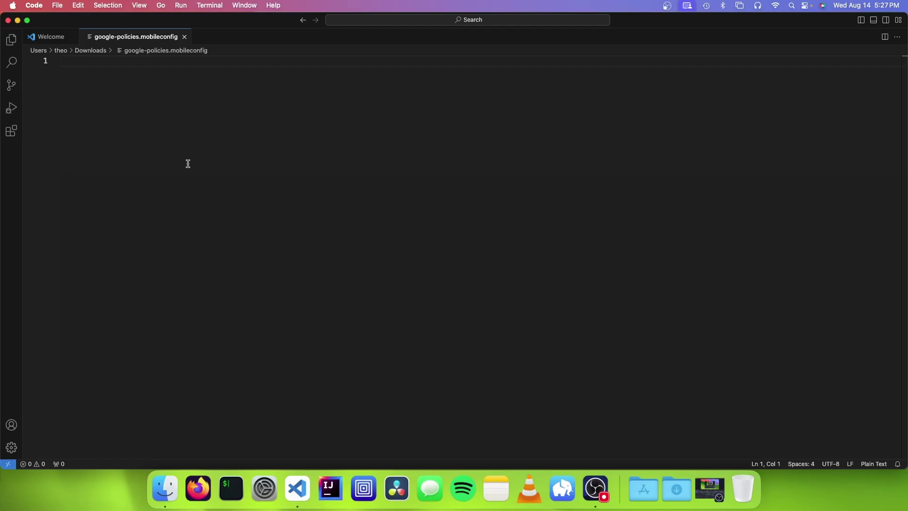
- Paste the com.google.Chrome plist template with an empty mcx_preference_settings dict and save the file
key(super+v)
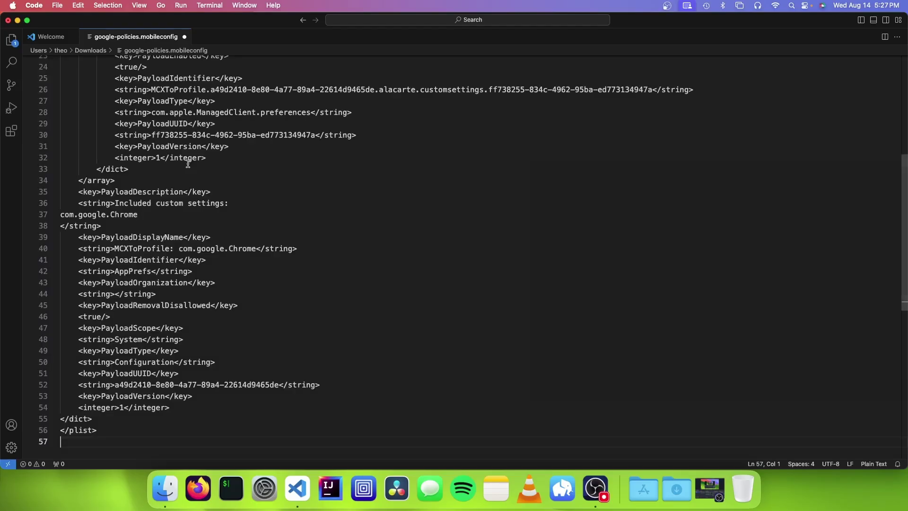
key(super+s)
scroll(214, 179, up, 10)
click(215, 179)
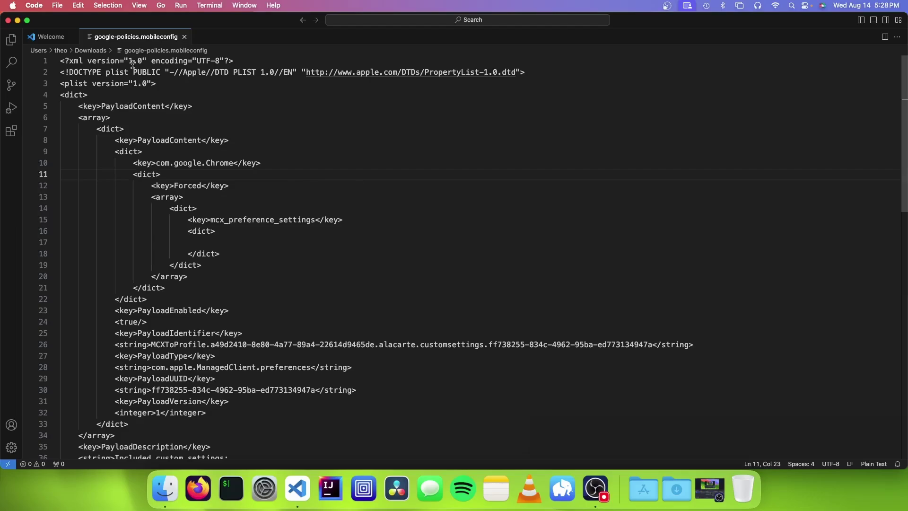
scroll(142, 63, down, 10)
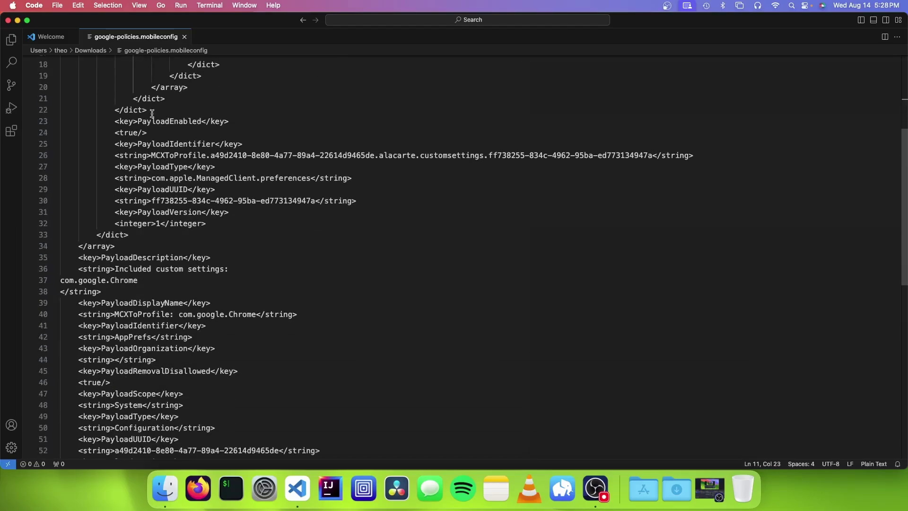
scroll(150, 114, down, 2)
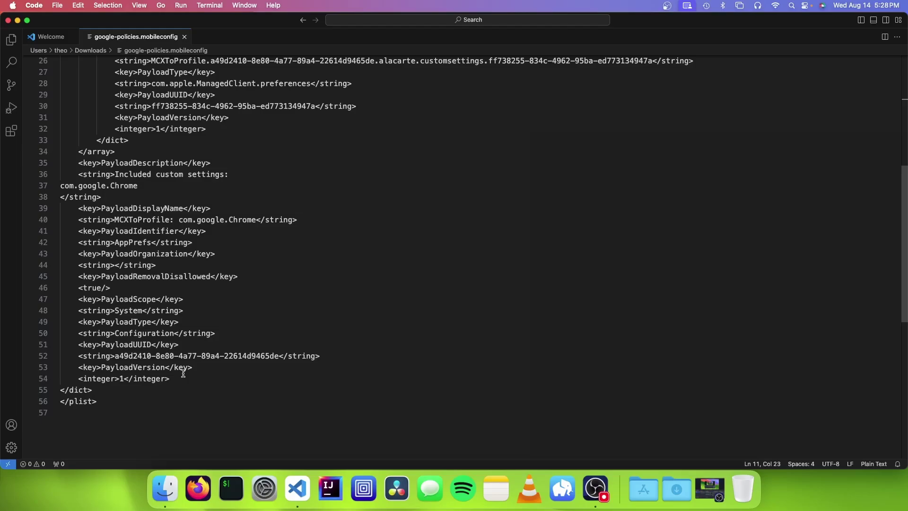
scroll(201, 295, up, 10)
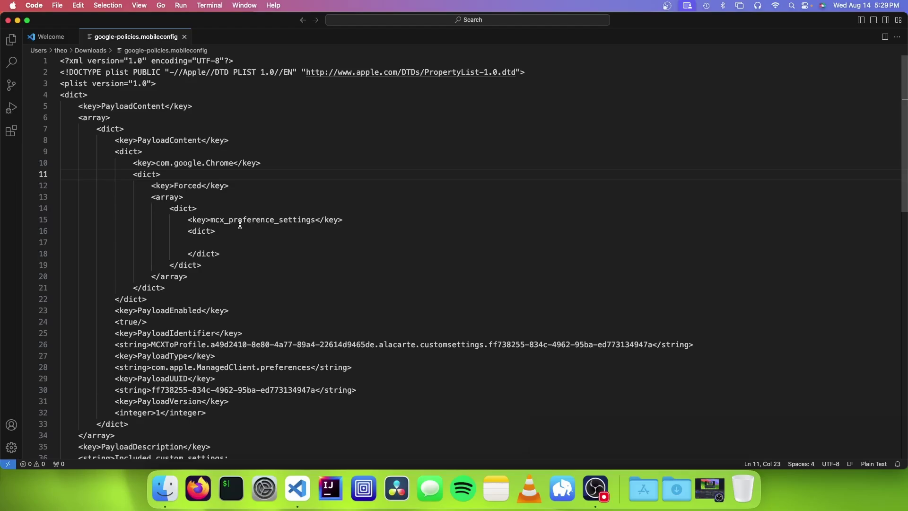
- Inside mcx_preference_settings, type <key>ExtensionManifestV2Availability</key> followed by <integer>2</integer>
click(222, 230)
click(304, 244)
text(<key></k)
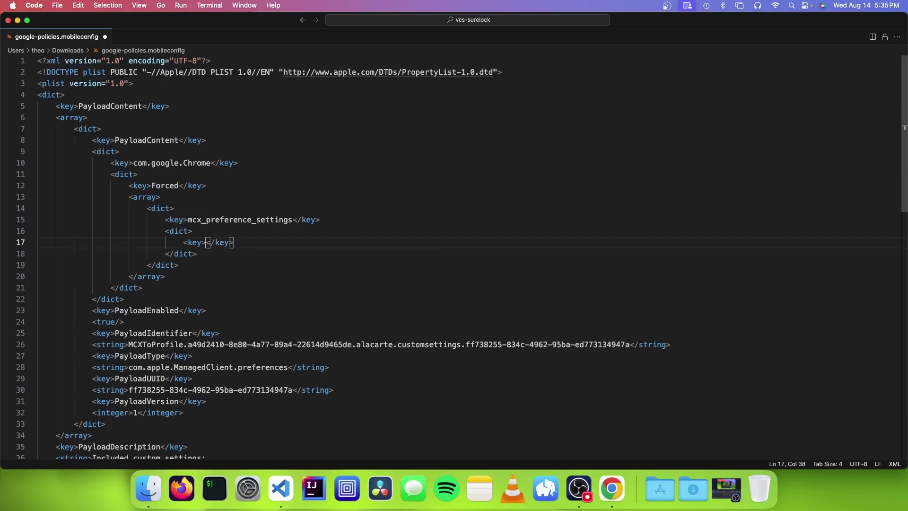
text(Ext</key>)
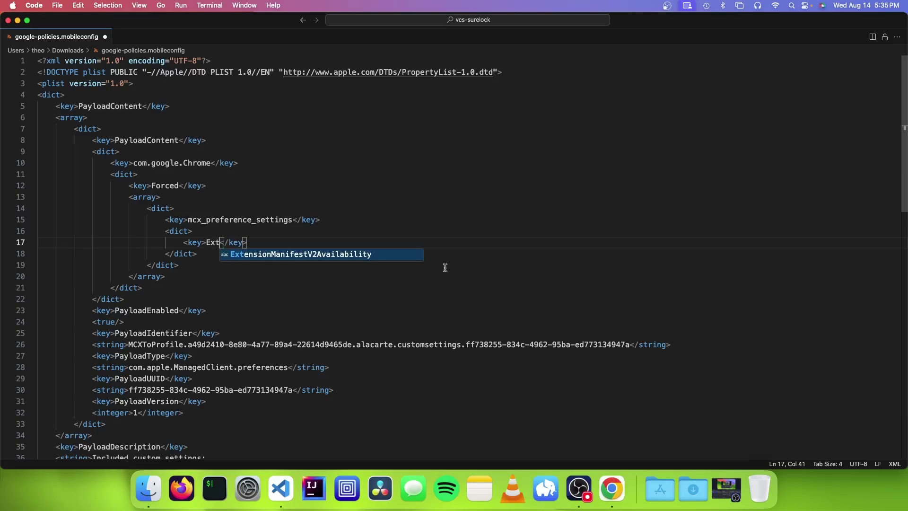
click(364, 259)
key(super+Right)
key(Return)
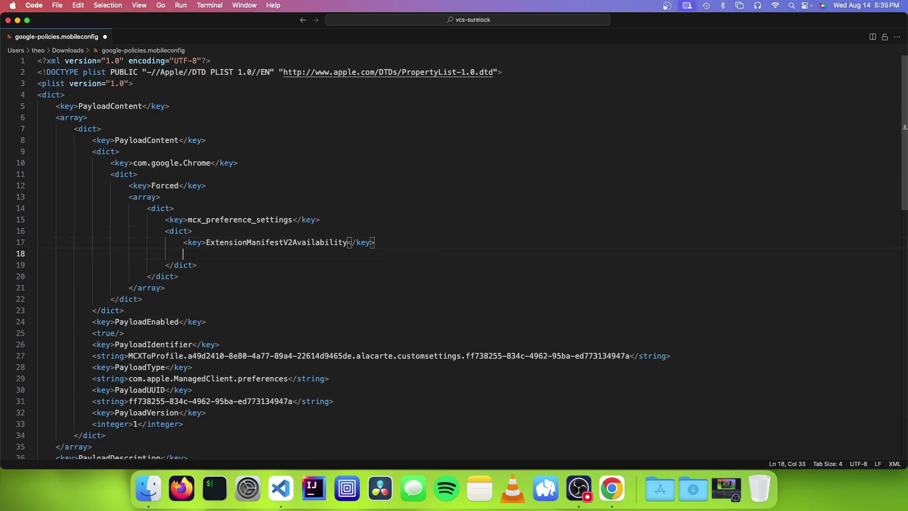
text(<integ)
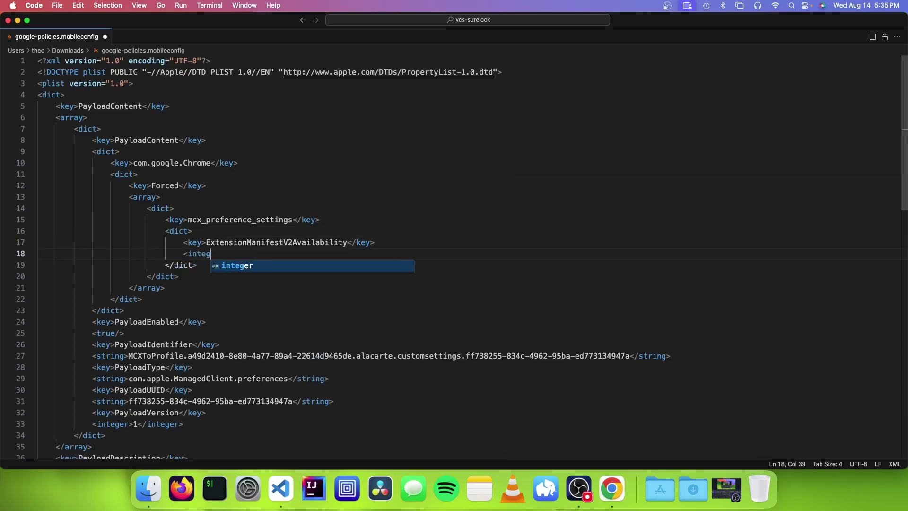
text(er>2</integer>)
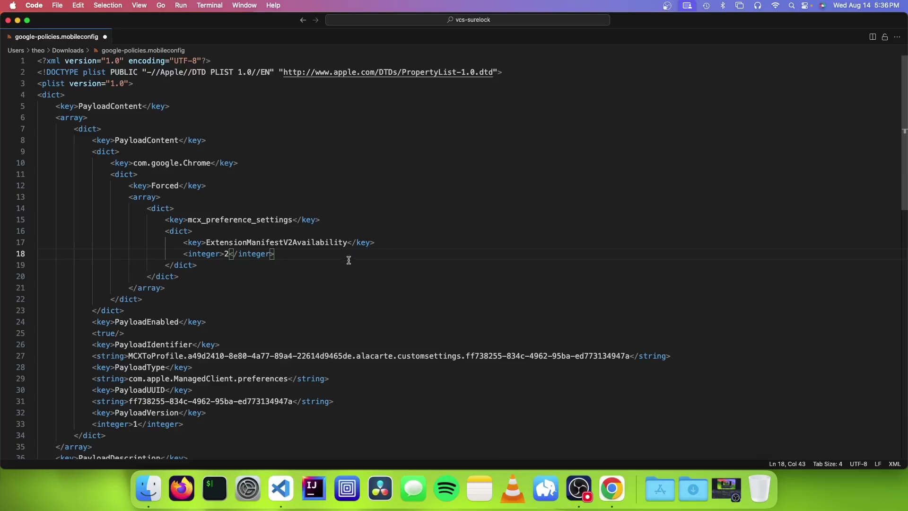
- Hide VS Code and open the Profiles settings via a Spotlight search for 'profil'
key(super+h)
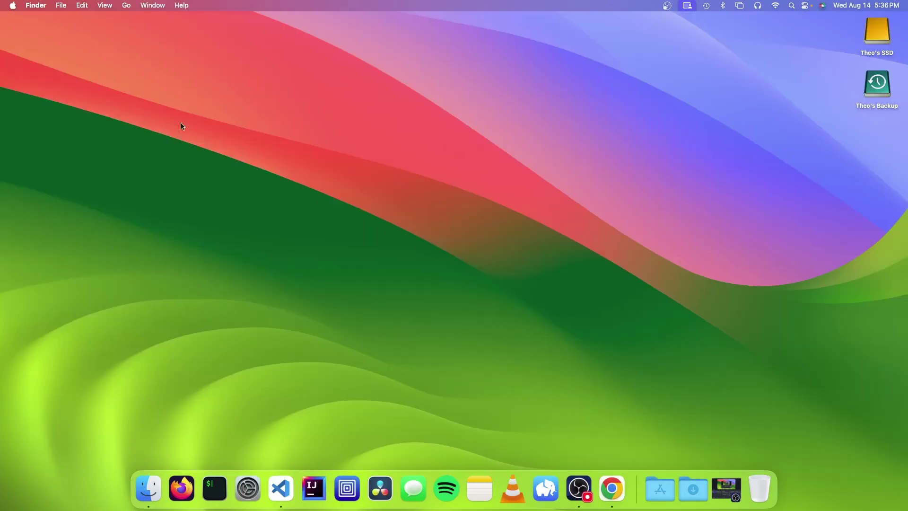
key(ctrl+Up)
key(super+space)
text(pro)
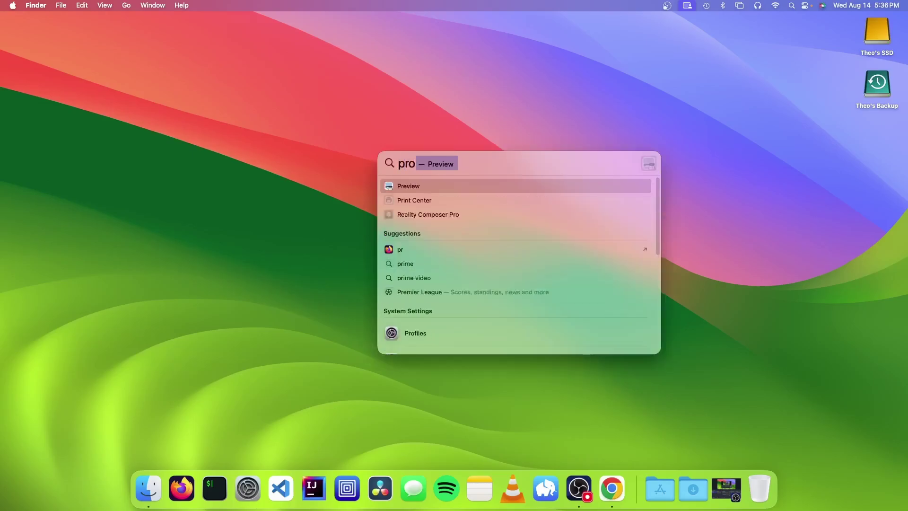
text(files)
key(Return)
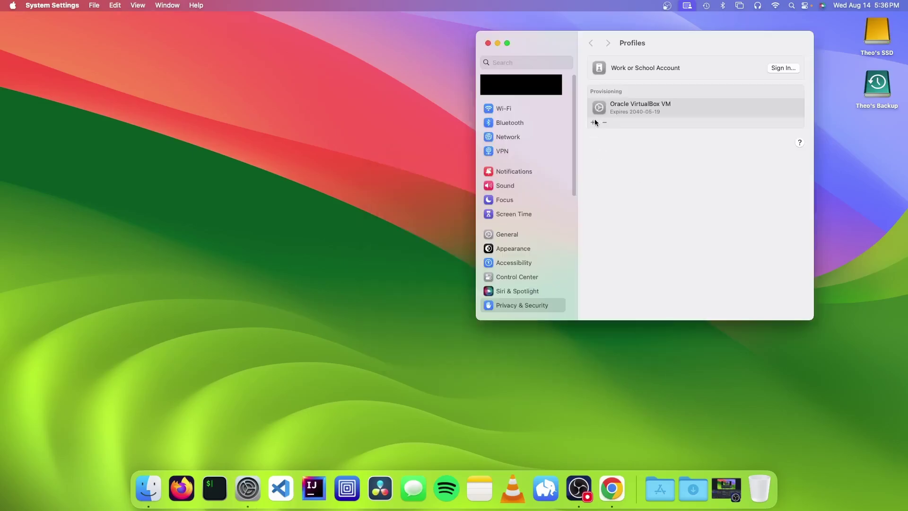
- Install google-policies.mobileconfig as a device profile, authorize with the account password, and quit Settings
click(594, 123)
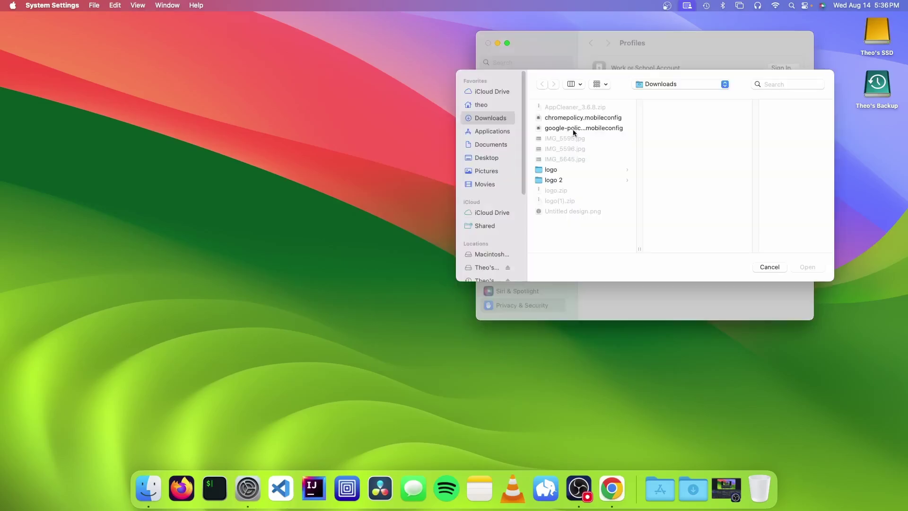
click(575, 129)
key(Return)
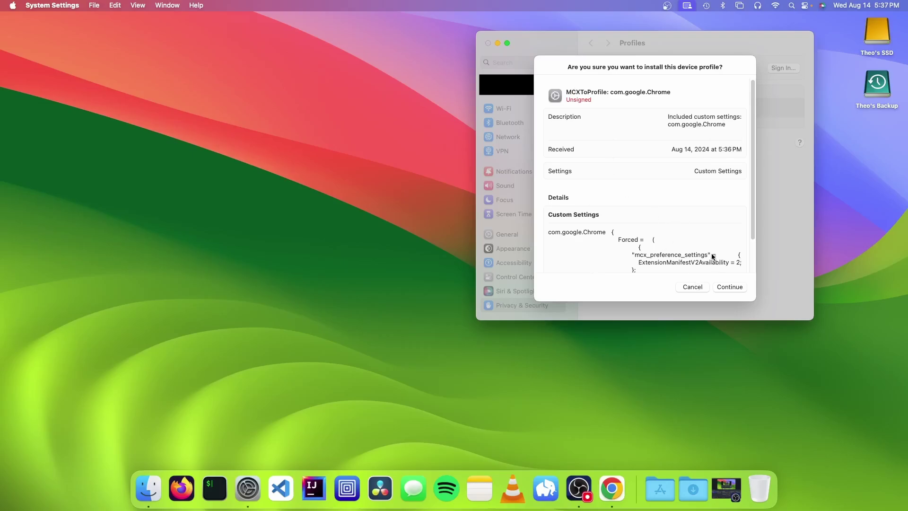
key(Return)
click(645, 208)
text(•)
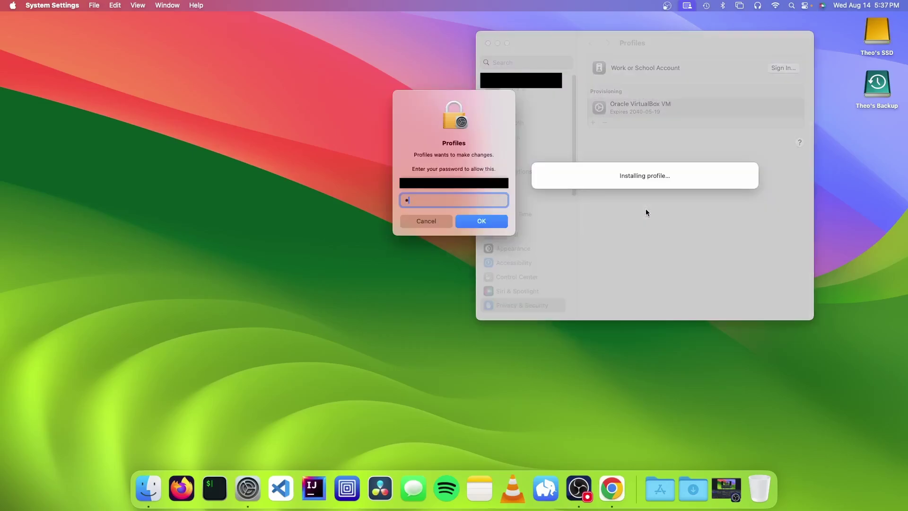
text(•••••••••)
key(Return)
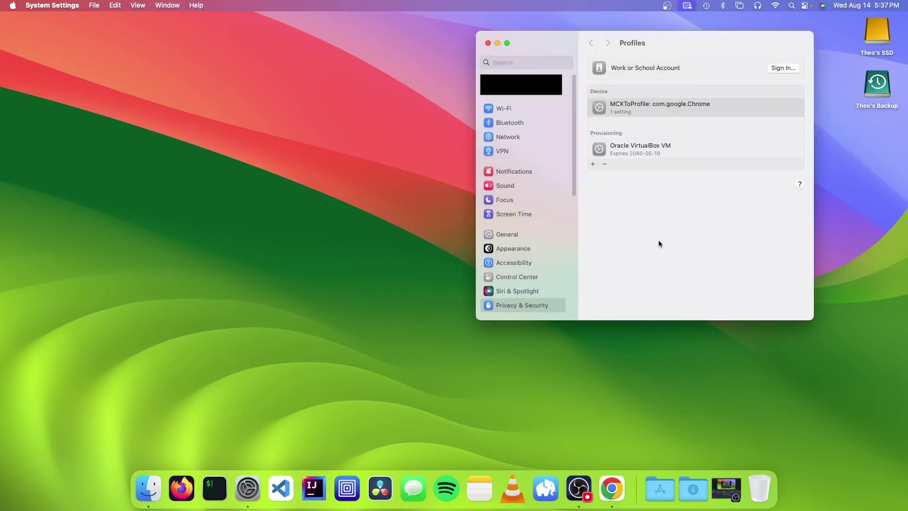
key(super+q)
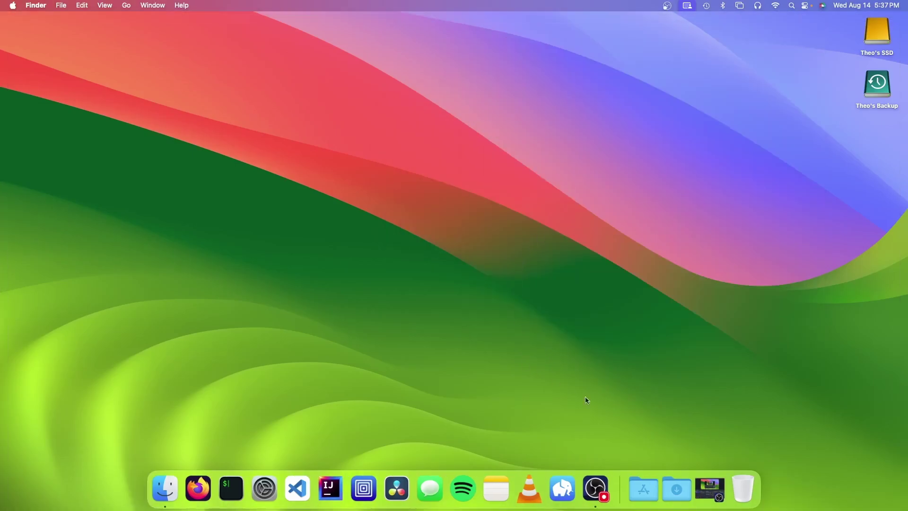
- Launch Chrome, check chrome://policy shows ExtensionManifestV2Availability = 2, then go to the Extensions page
click(642, 484)
click(640, 265)
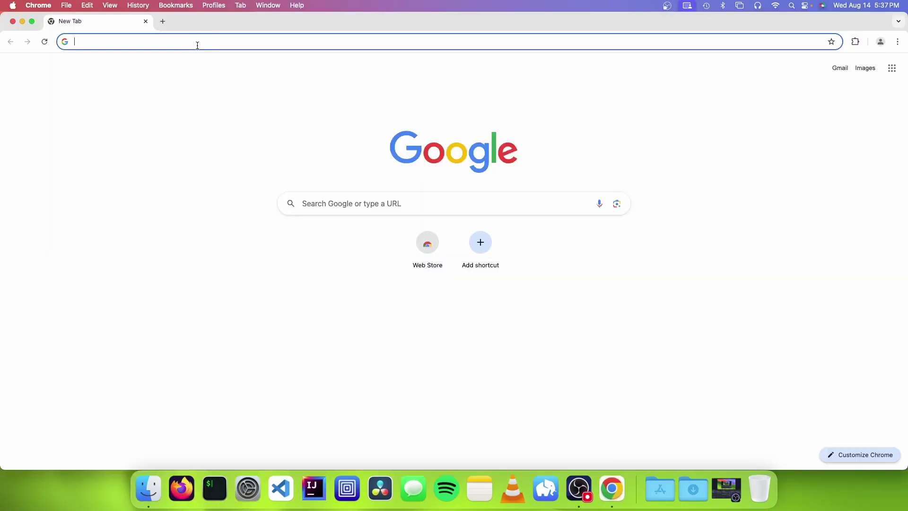
text(chrome://)
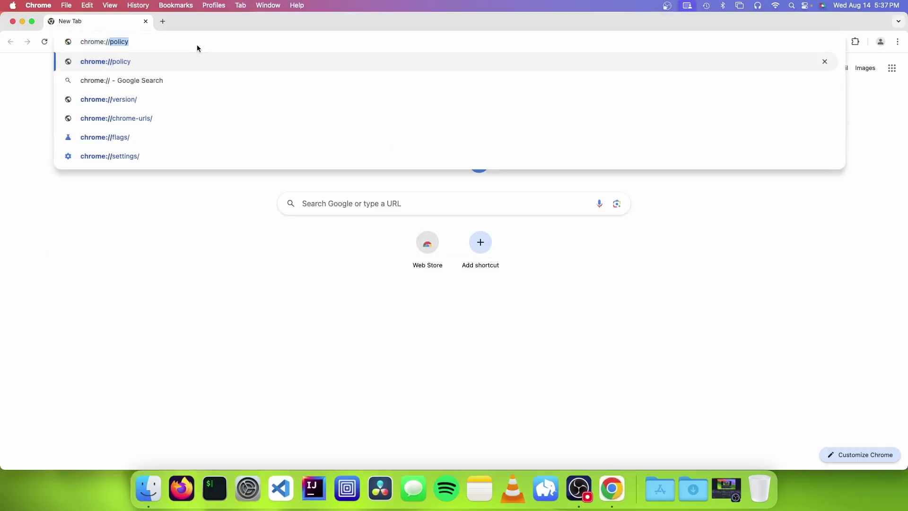
key(Return)
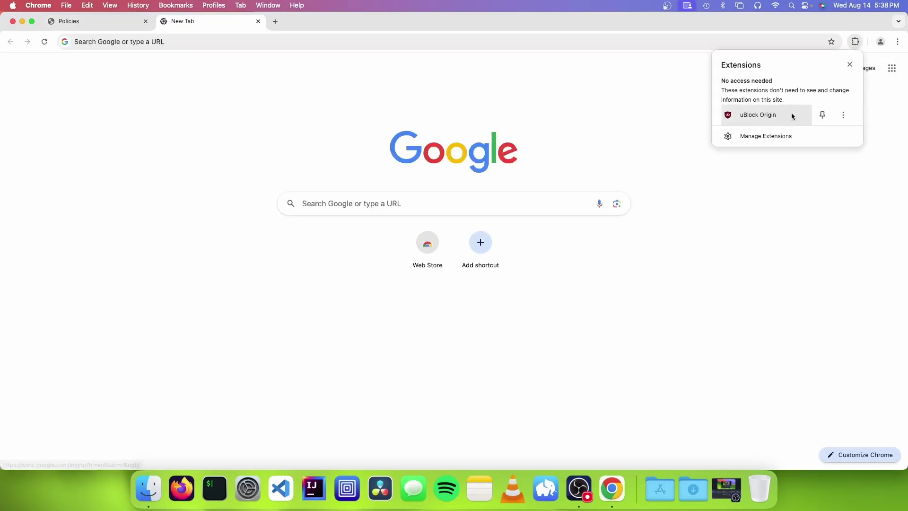
click(775, 135)
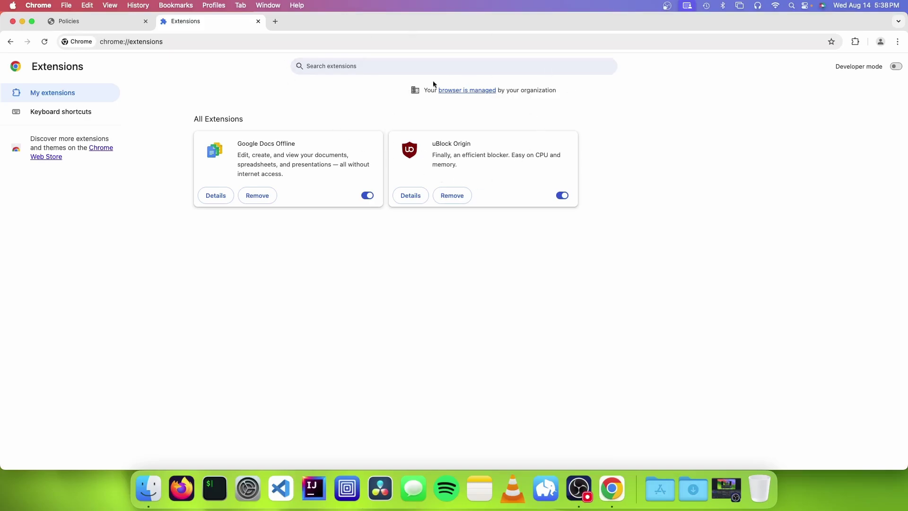